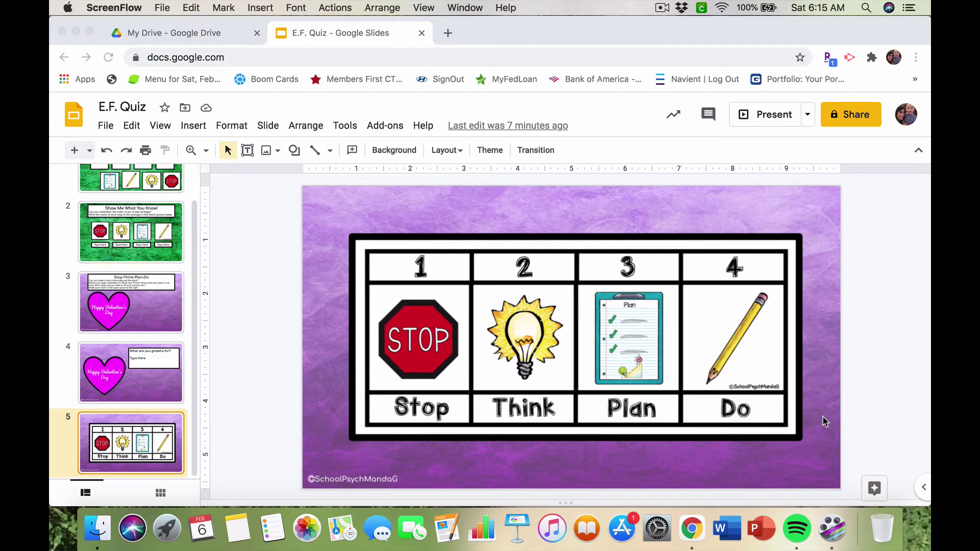
Step: Go to slide 1, the 'Show Me What You Know!' task with four empty boxes
click(194, 363)
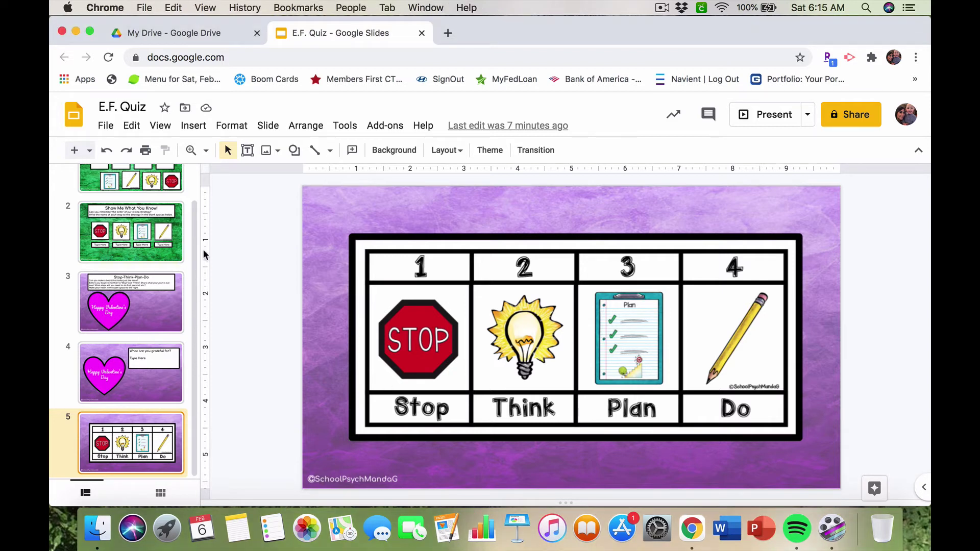
scroll(197, 262, up, 2)
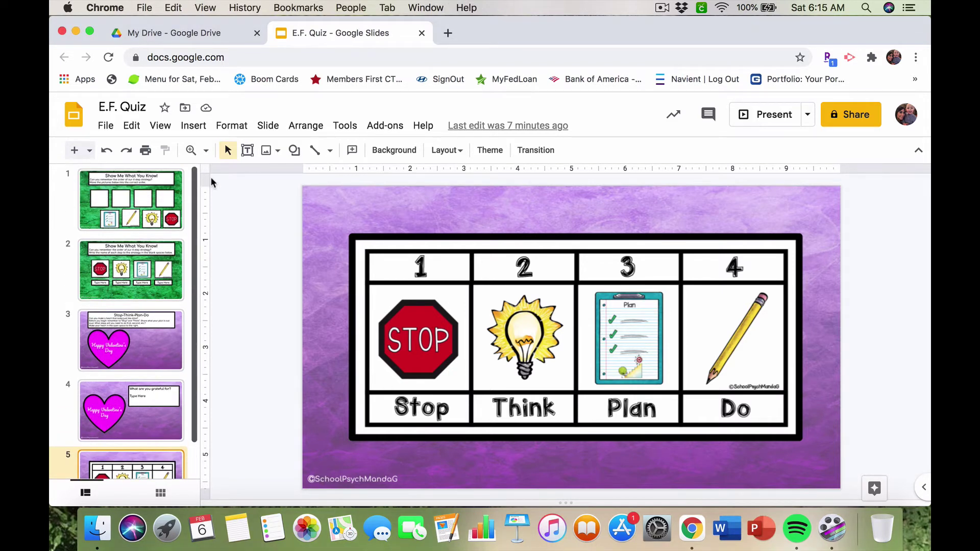
click(176, 178)
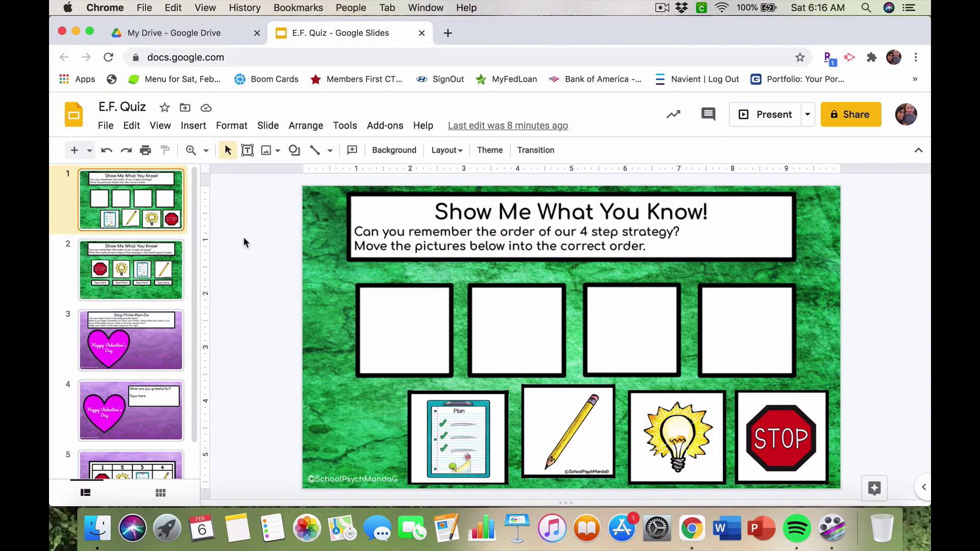
Step: Switch to slide 5 to view the Stop, Think, Plan, Do answer chart
scroll(195, 209, down, 2)
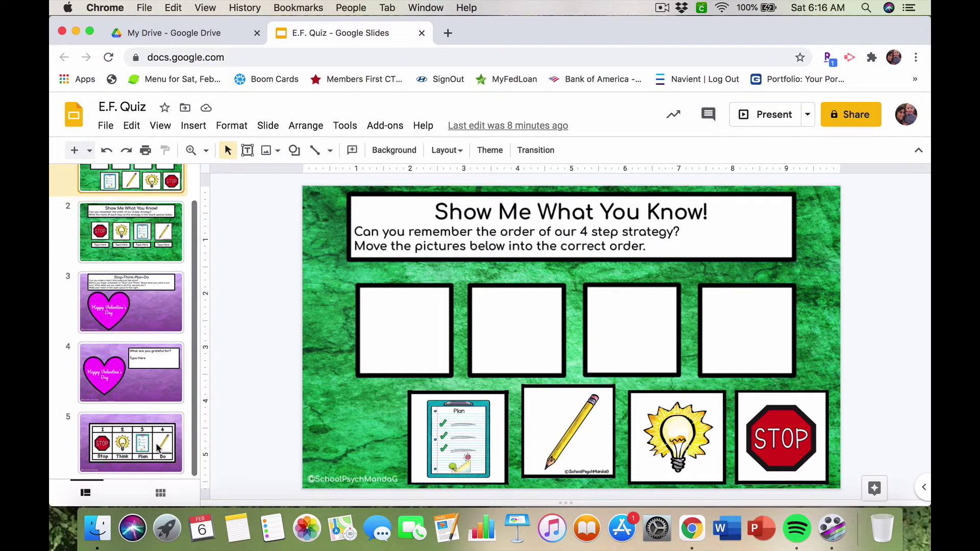
click(131, 458)
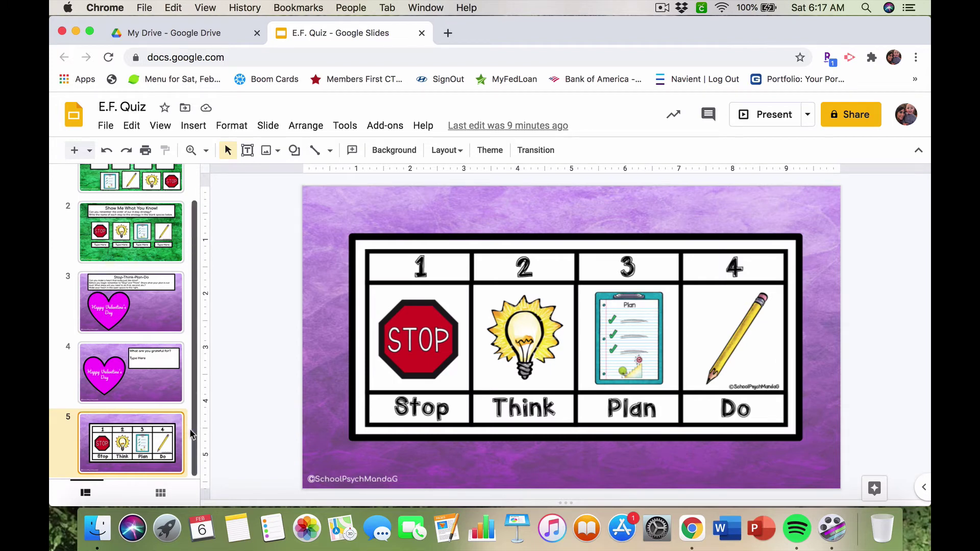
Step: Return to slide 1 with the four empty boxes above the unordered pictures
scroll(184, 408, up, 1)
scroll(185, 409, up, 3)
scroll(195, 343, down, 4)
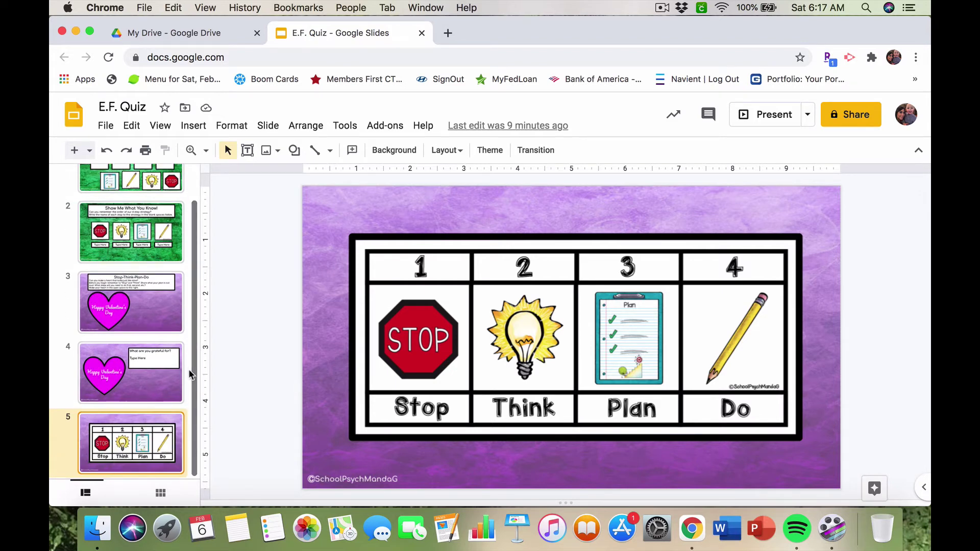
scroll(196, 371, up, 3)
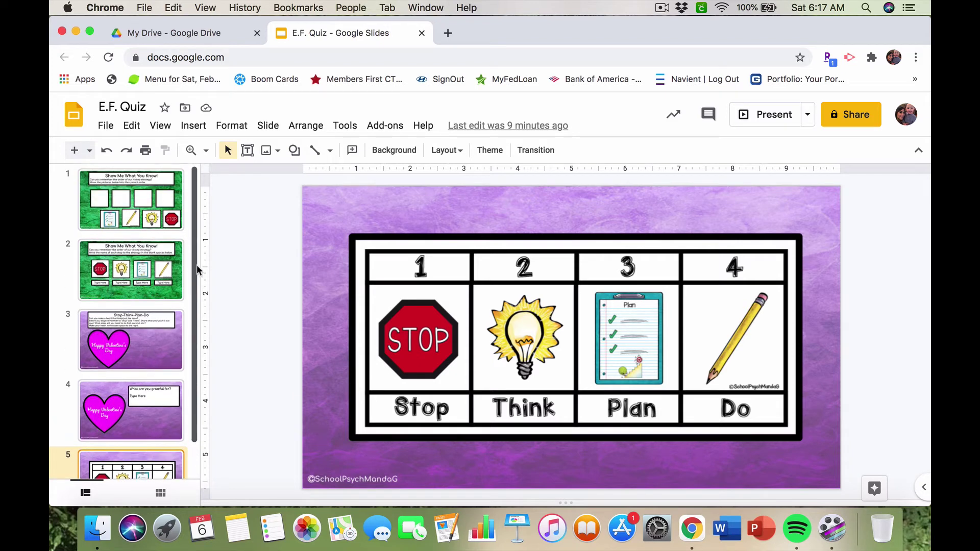
click(143, 197)
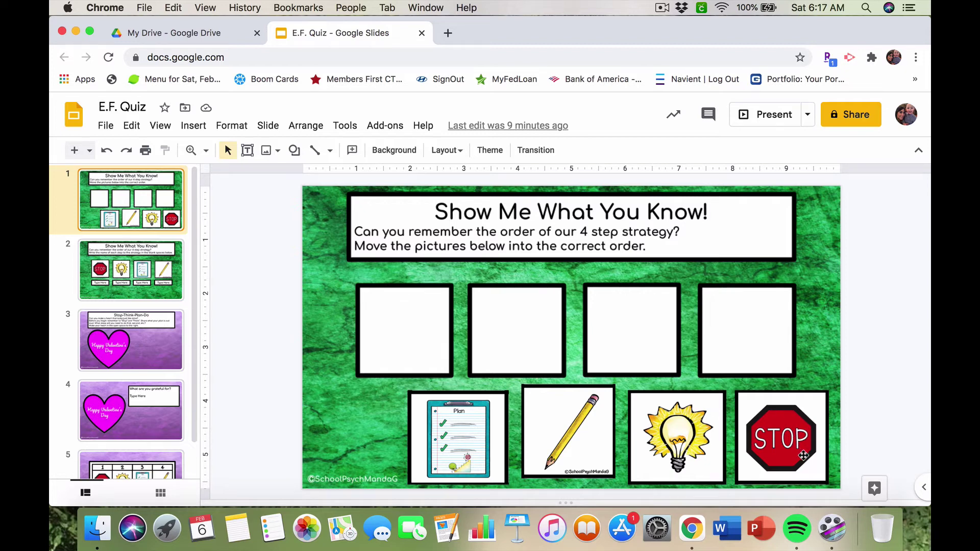
Step: Drag the STOP, lightbulb, Plan and pencil pictures into the four boxes in order
drag(799, 449, 424, 343)
drag(648, 436, 487, 337)
click(477, 436)
drag(477, 437, 638, 336)
drag(607, 393, 674, 385)
drag(762, 312, 756, 289)
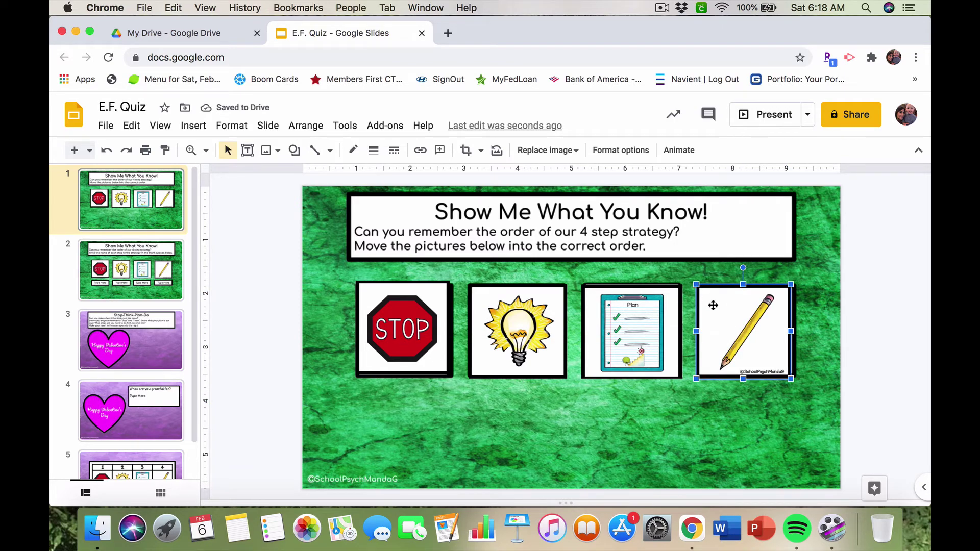
Step: Verify each picture sits in its box, then go to slide 2
click(814, 284)
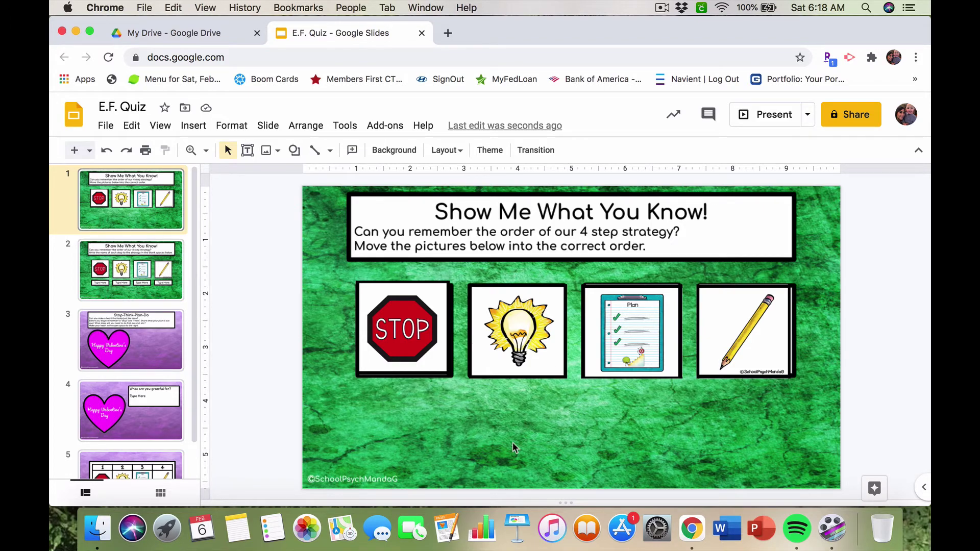
click(410, 346)
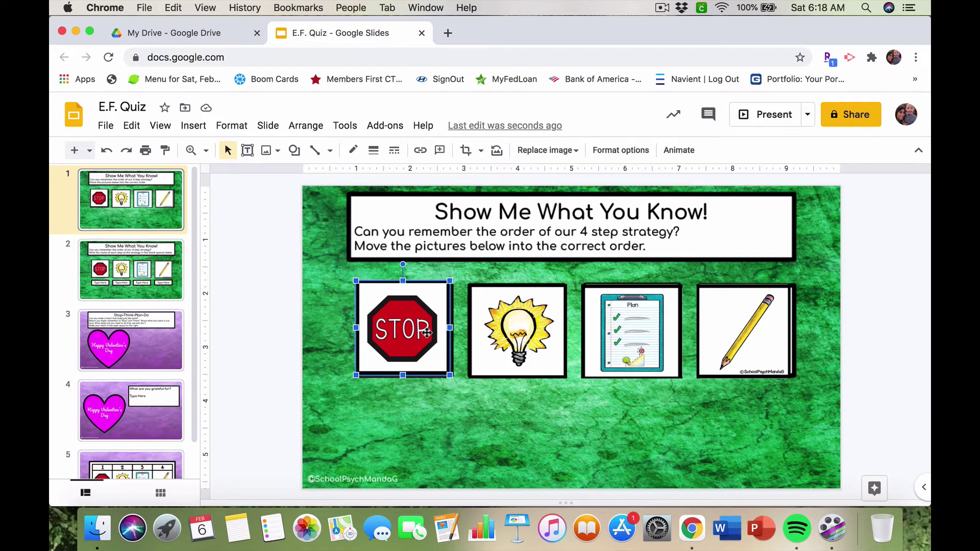
click(521, 331)
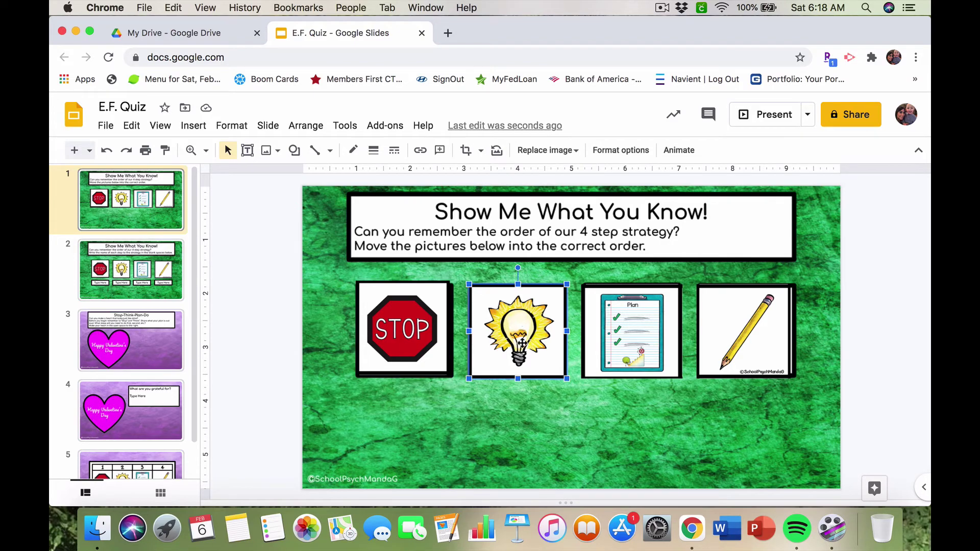
click(653, 347)
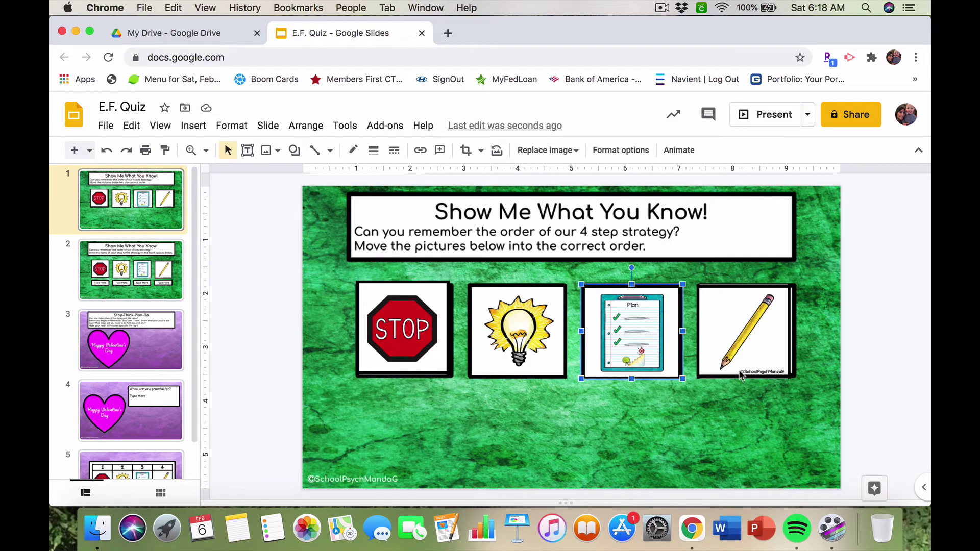
click(772, 332)
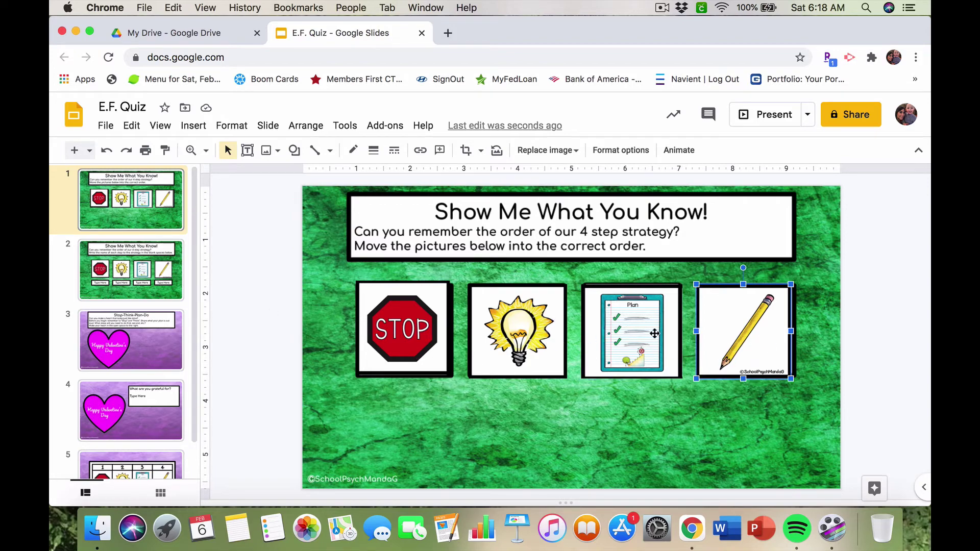
click(159, 272)
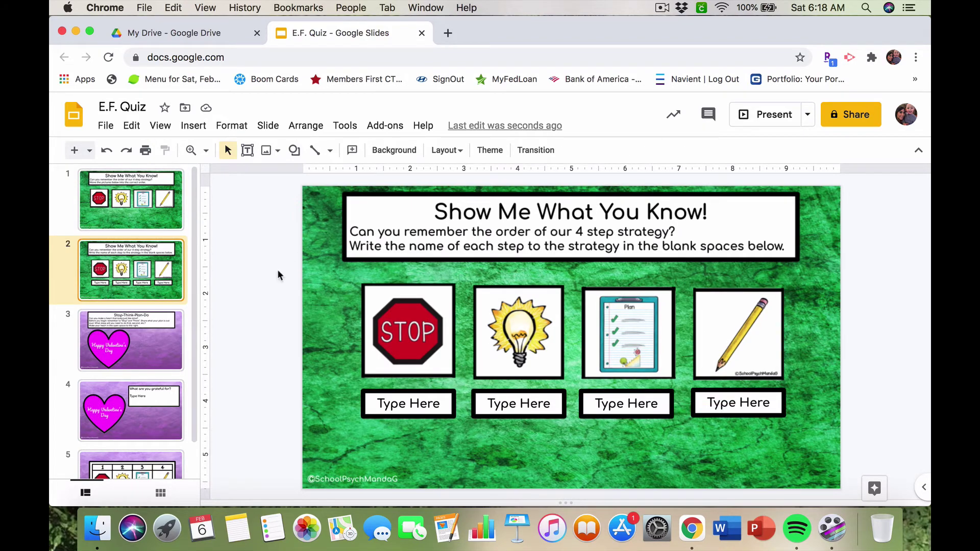
Step: Replace the first two 'Type Here' labels with 'Stop' and 'Think'
double_click(427, 403)
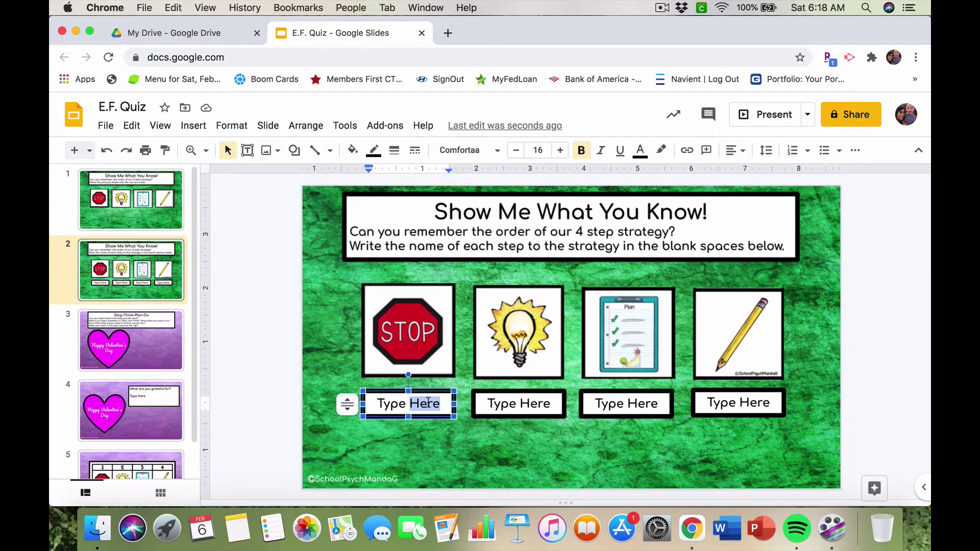
triple_click(428, 401)
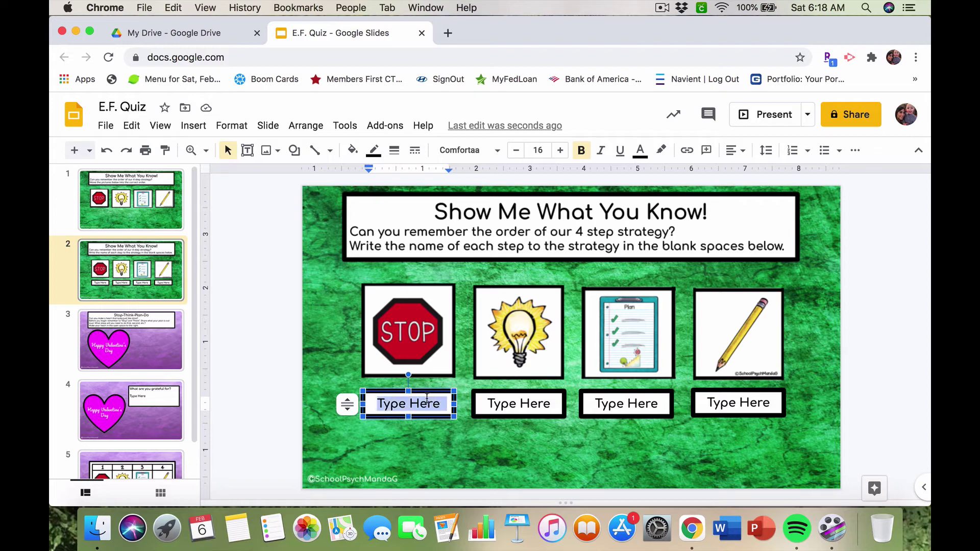
text(Stop)
triple_click(516, 402)
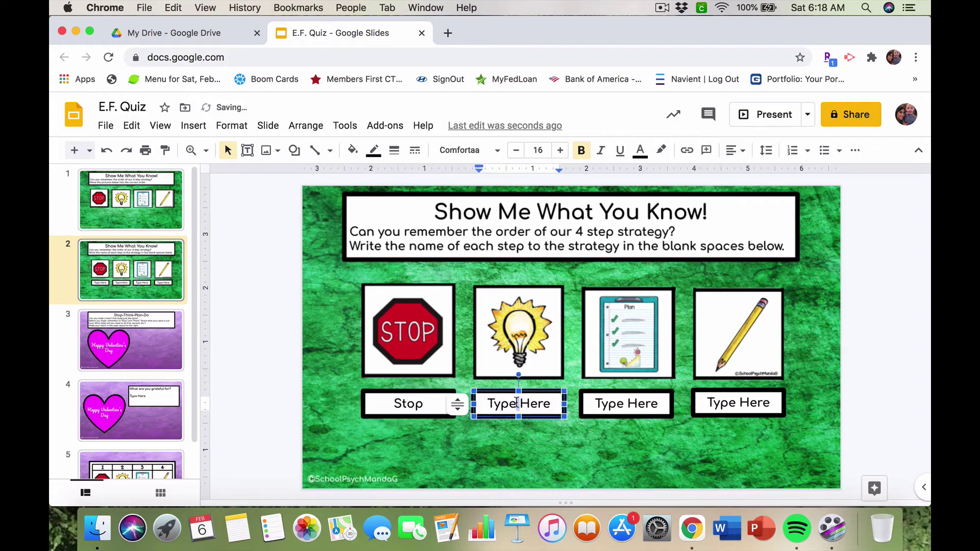
text(Think)
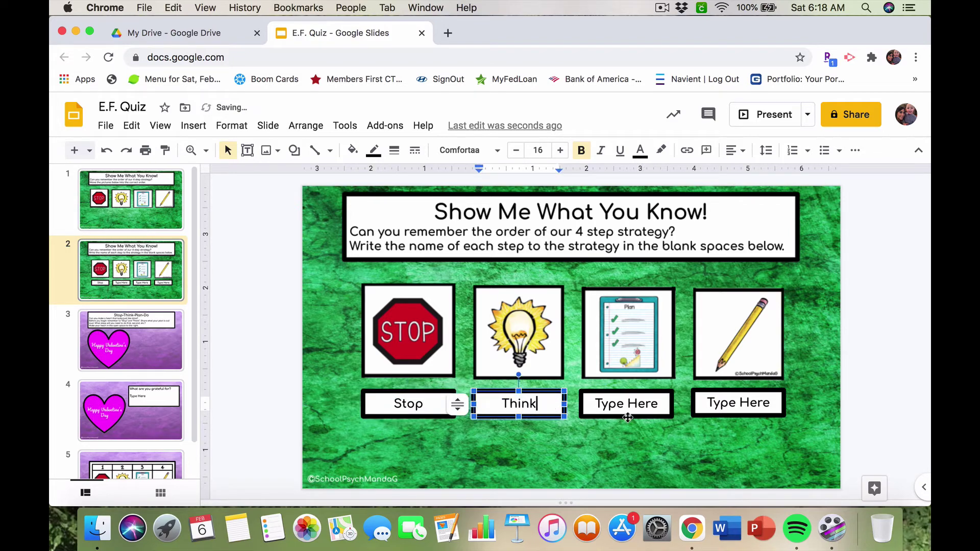
Step: Replace the third and fourth 'Type Here' labels with 'Plan' and 'Do'
click(626, 404)
triple_click(626, 403)
text(Plan)
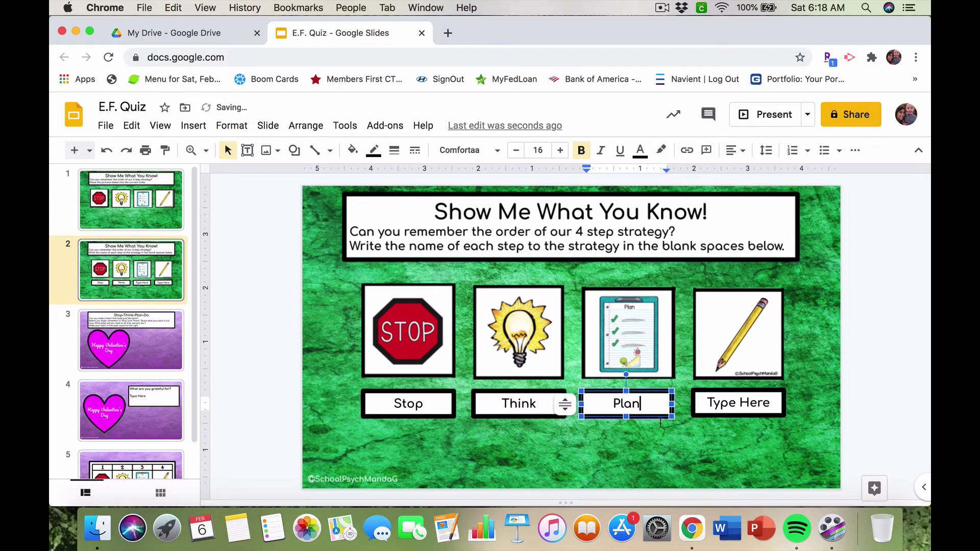
click(752, 413)
triple_click(752, 414)
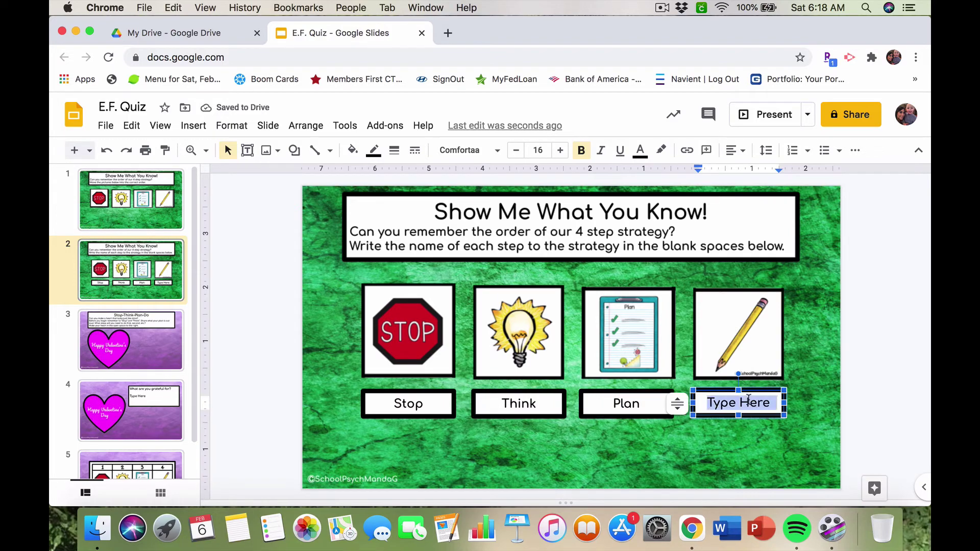
text(Do)
click(721, 437)
click(130, 334)
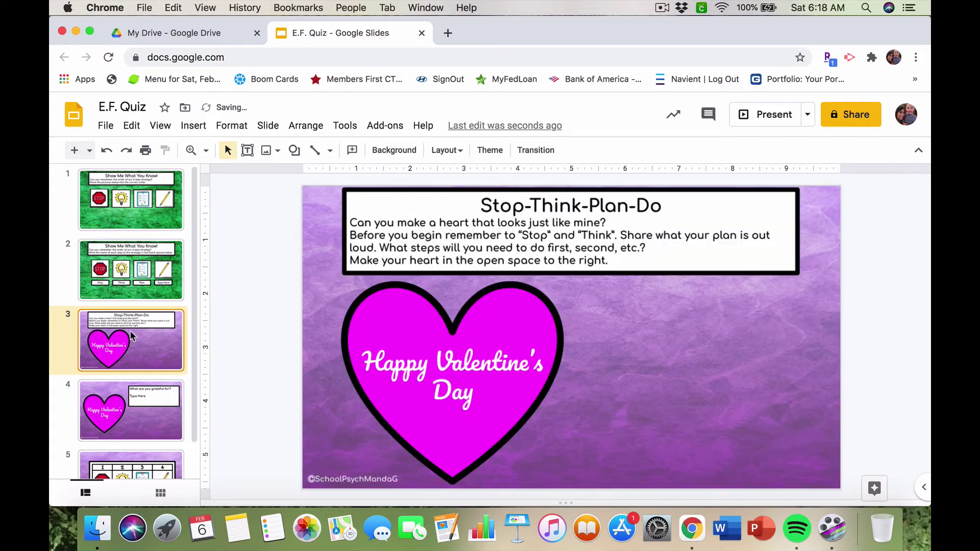